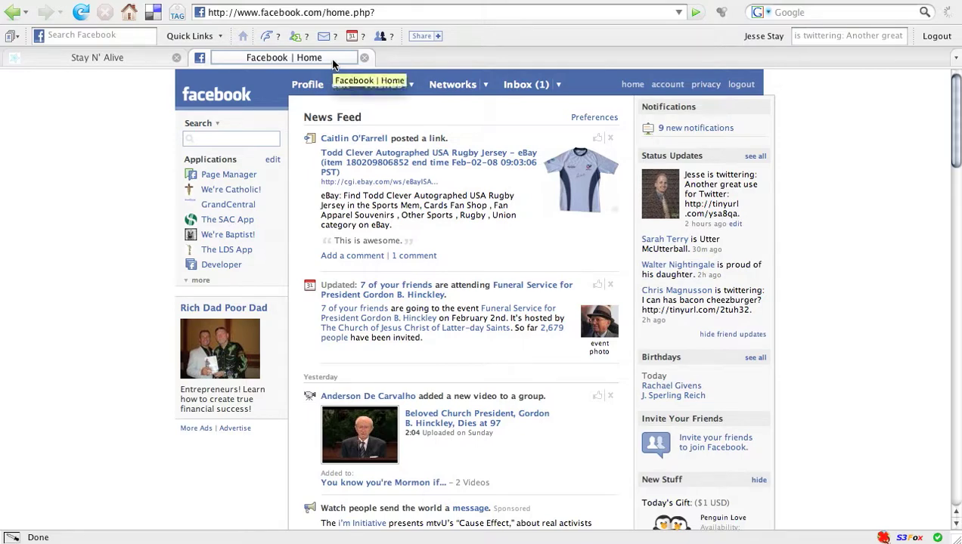
Step: Switch to the Stay N' Alive blog's 'Pownce - Why it May be Worth Considering' post
left_click(139, 55)
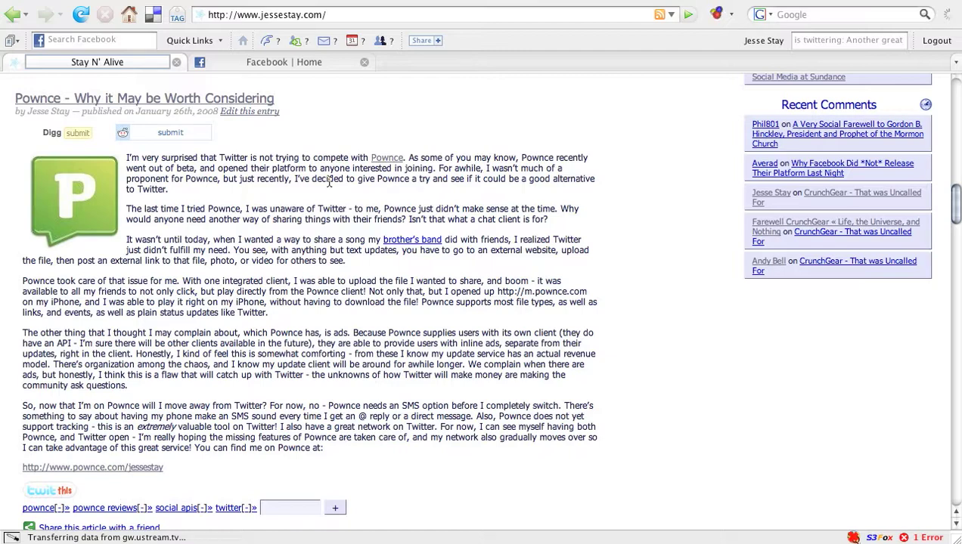
Step: Return to the Facebook Home news feed, leaving the blog post open
left_click(324, 63)
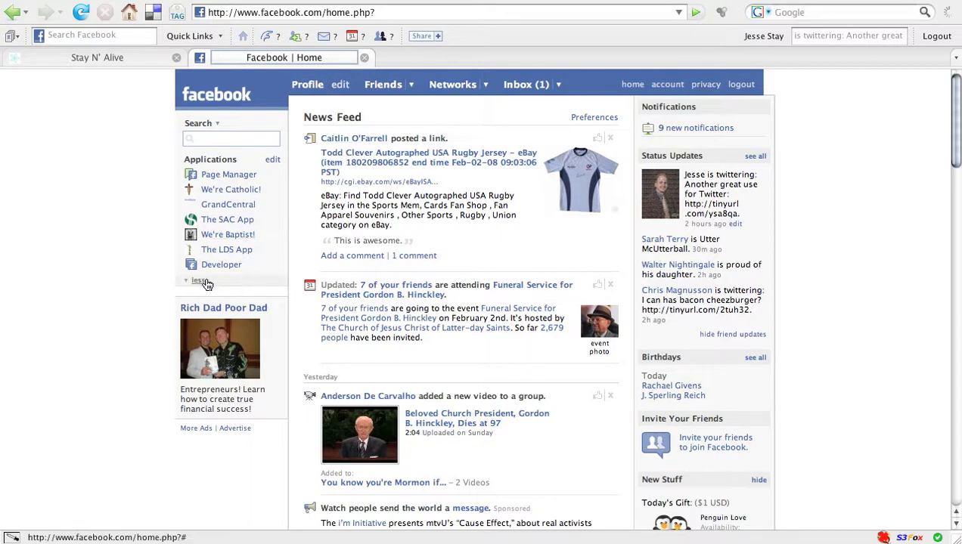
Step: Expand the full Applications list and choose Notes to reach My Friends' Notes
left_click(203, 279)
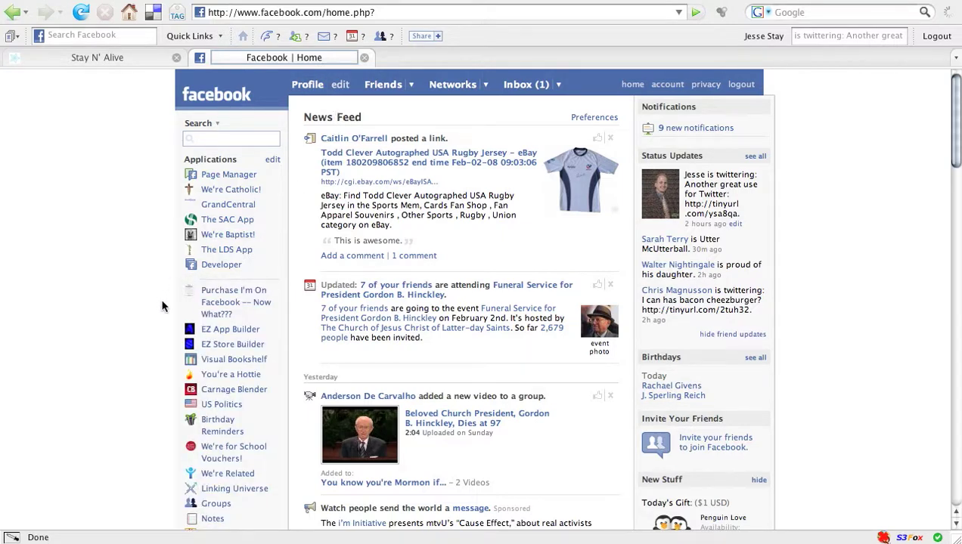
scroll(161, 304, "down", 5)
scroll(161, 305, "down", 6)
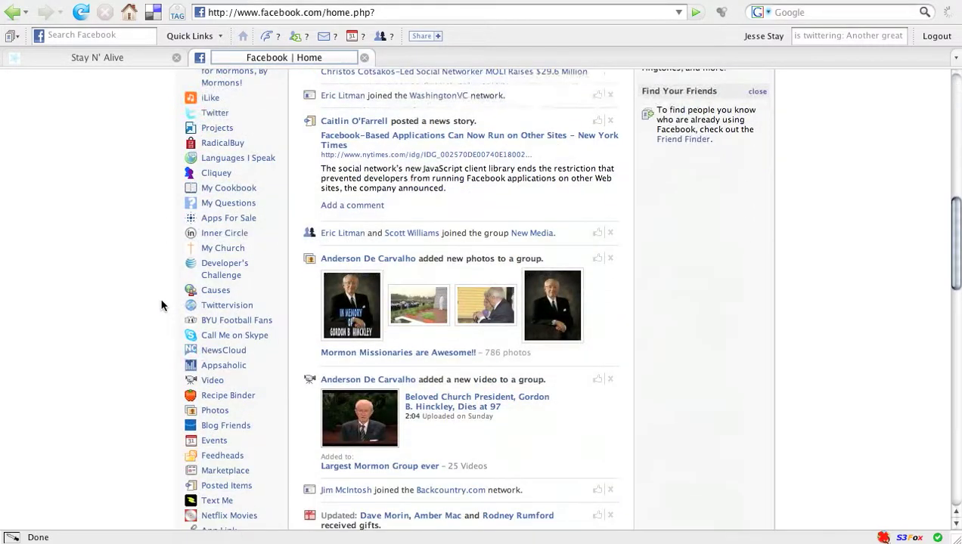
scroll(161, 305, "down", 1)
scroll(161, 305, "up", 4)
scroll(161, 305, "up", 1)
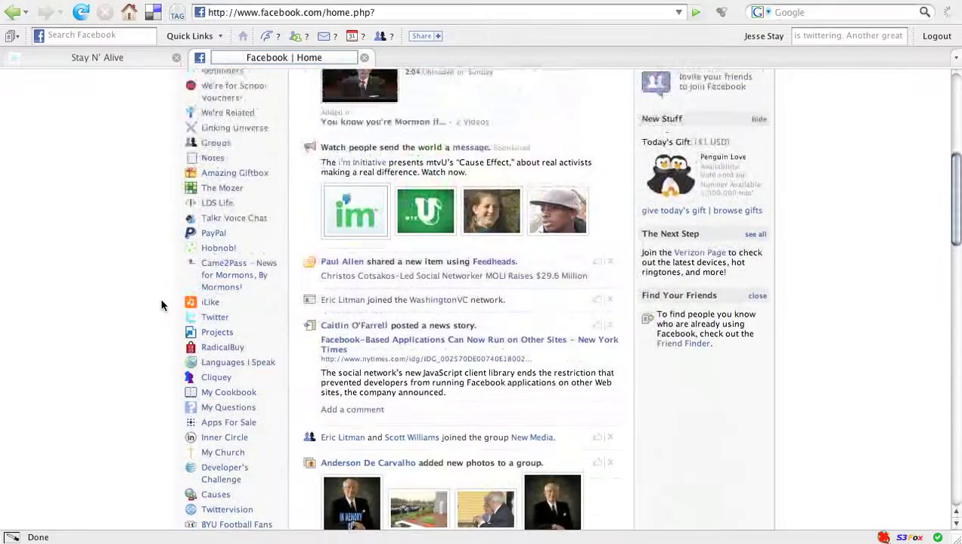
left_click(213, 158)
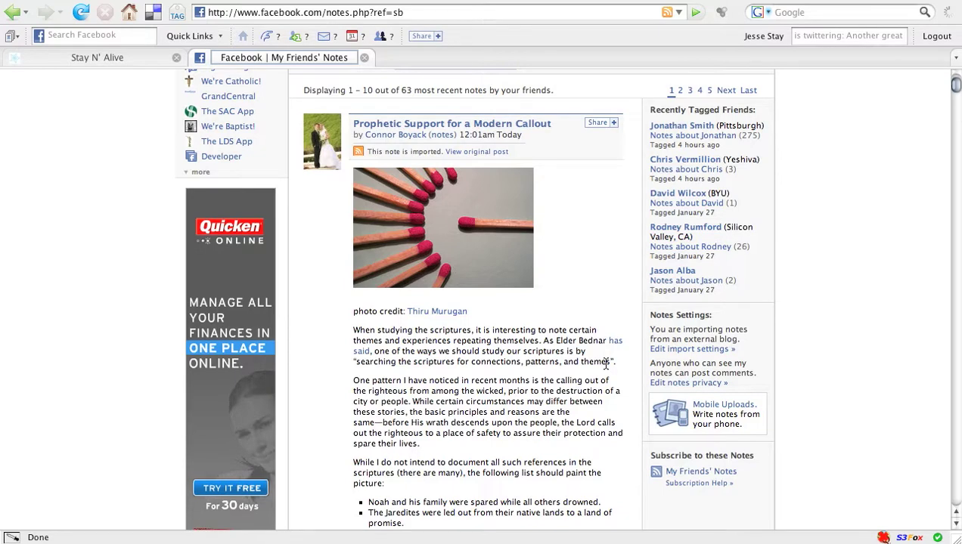
Step: Switch from the friends' notes listing to the My Notes page
scroll(605, 363, "up", 3)
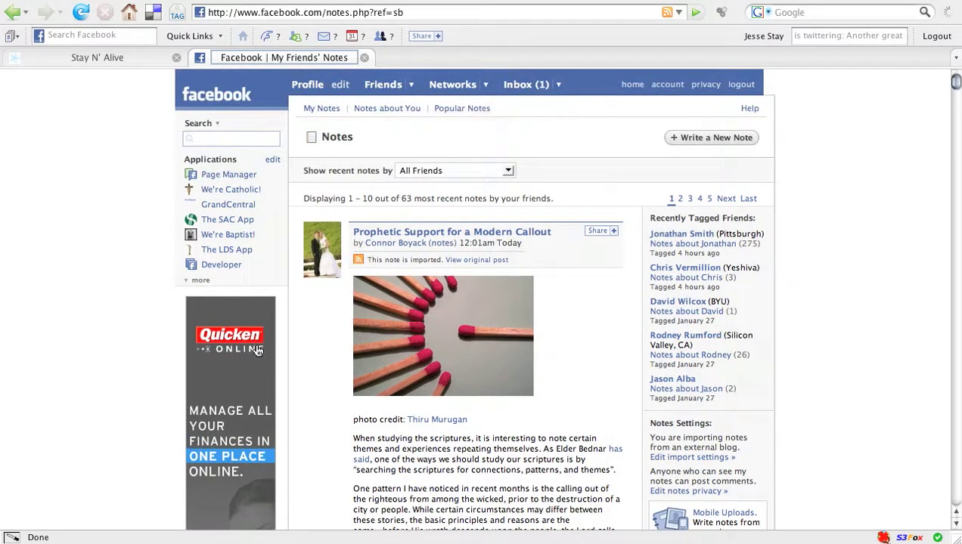
left_click(215, 284)
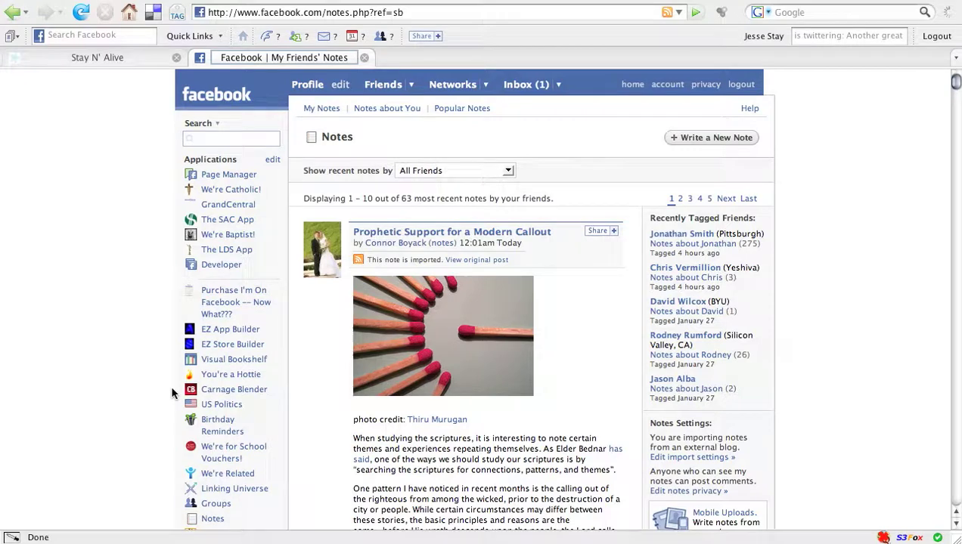
scroll(191, 344, "down", 2)
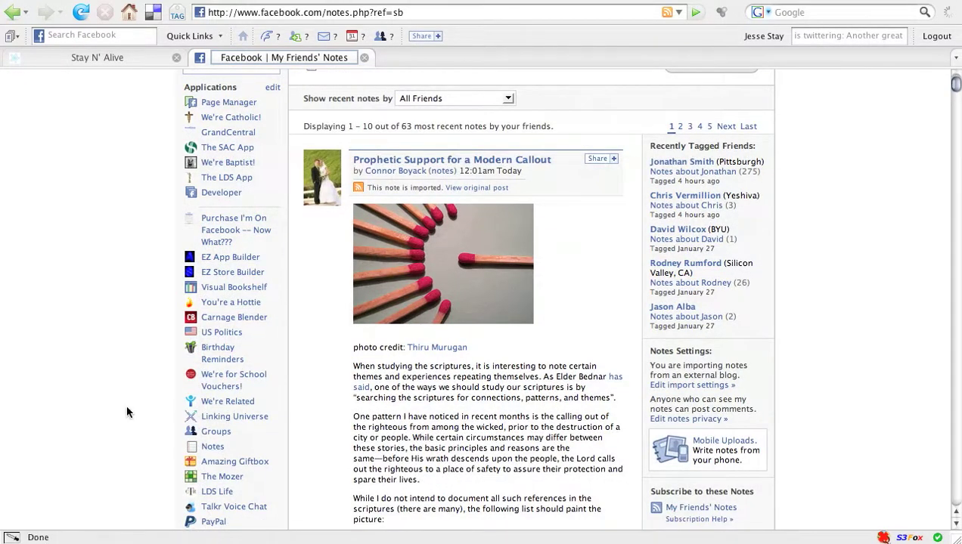
scroll(123, 399, "up", 2)
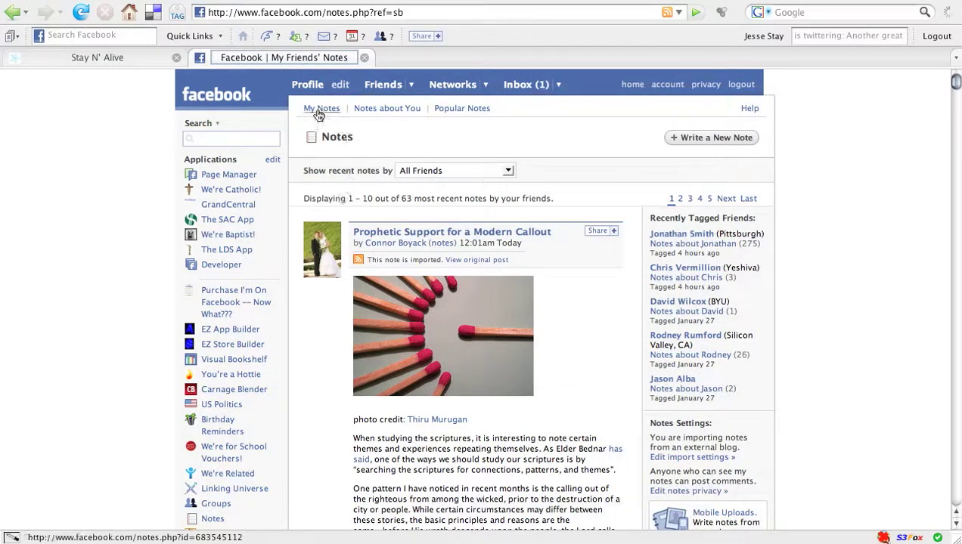
left_click(318, 112)
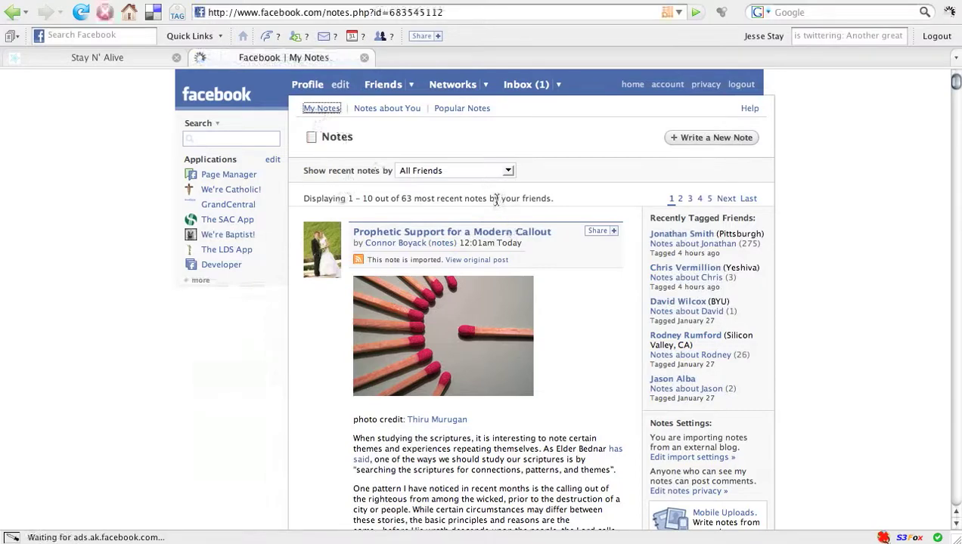
Step: Scroll through My Notes and open 'Pownce - Why it May be Worth Considering' on its own page
scroll(601, 219, "down", 1)
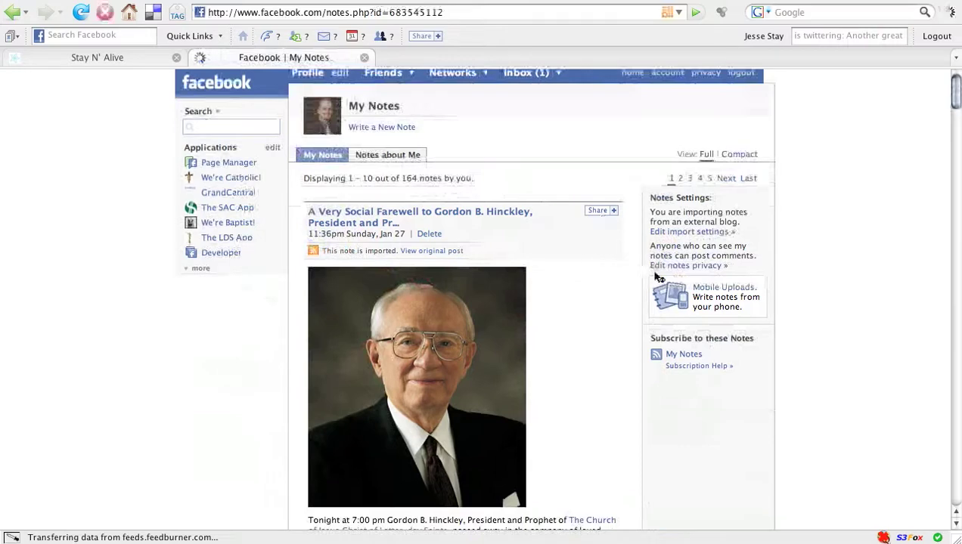
scroll(809, 348, "down", 10)
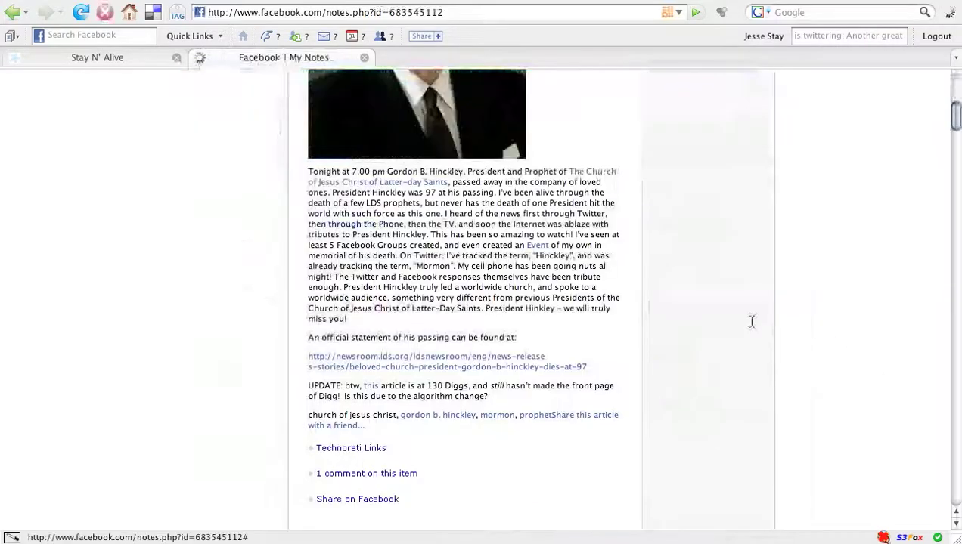
scroll(563, 274, "down", 4)
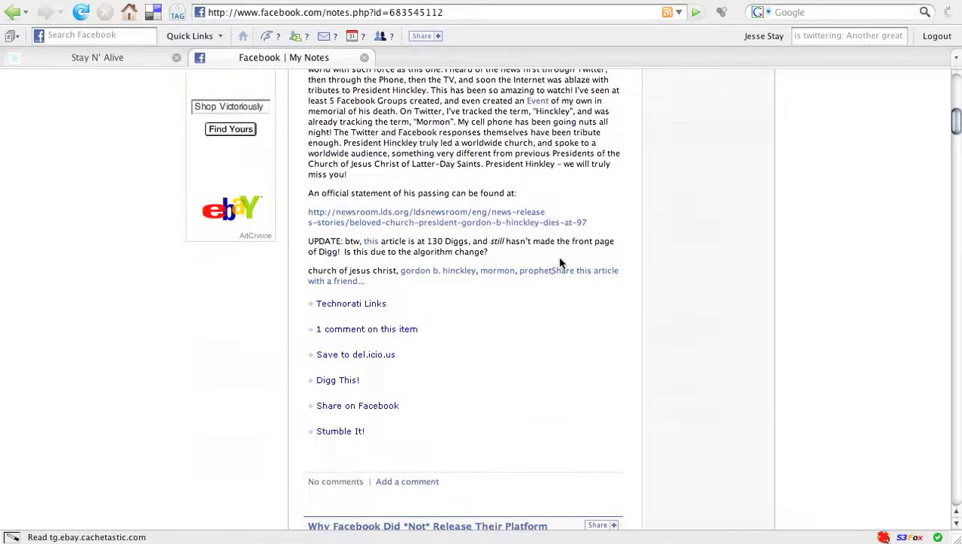
scroll(559, 262, "down", 4)
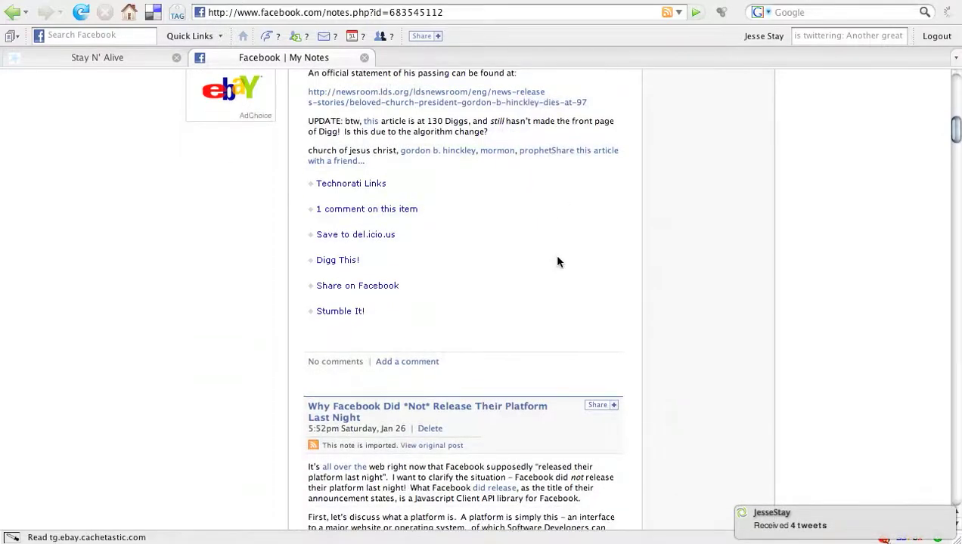
scroll(557, 263, "down", 5)
scroll(556, 262, "down", 10)
scroll(556, 260, "down", 12)
scroll(557, 259, "down", 1)
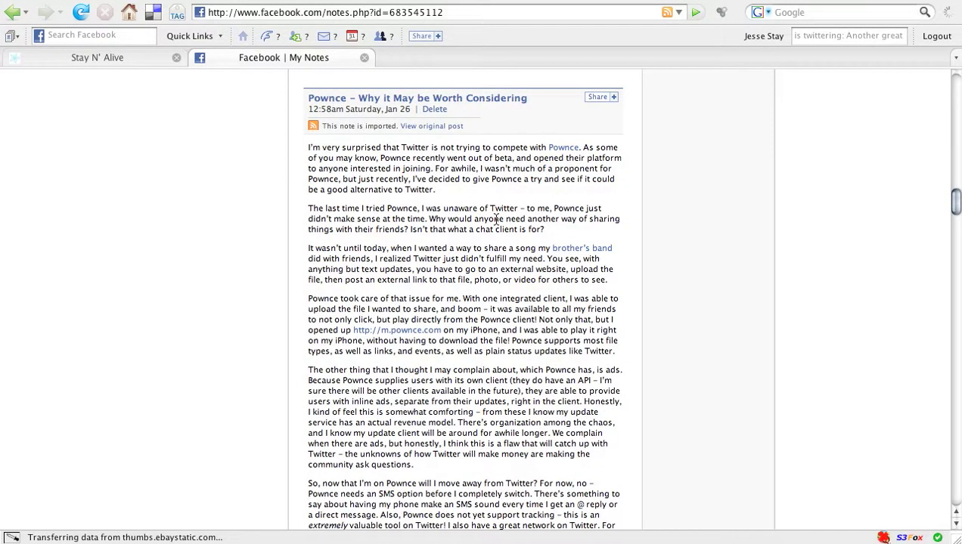
left_click(483, 104)
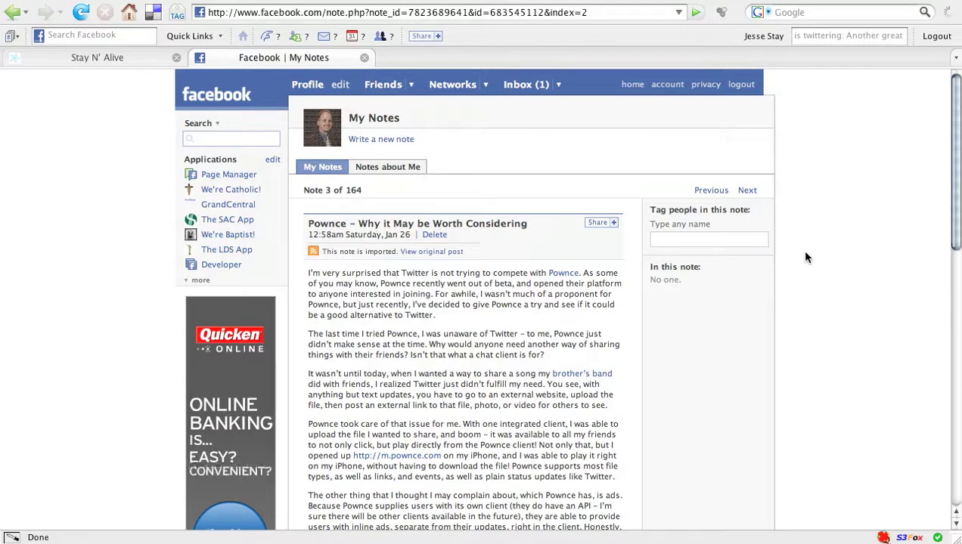
Step: In 'Tag people in this note', enter a friend's name and tag the first suggestion
scroll(805, 257, "down", 6)
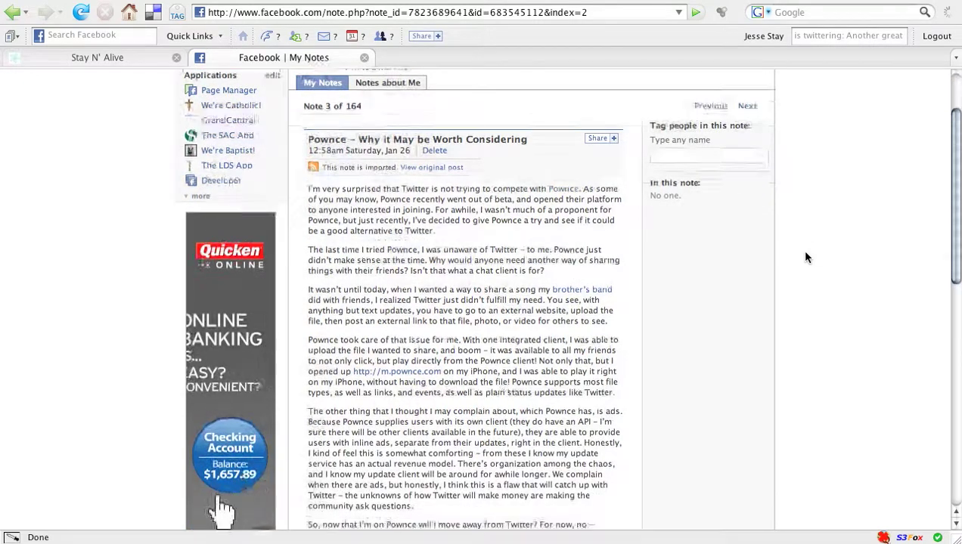
scroll(805, 258, "down", 7)
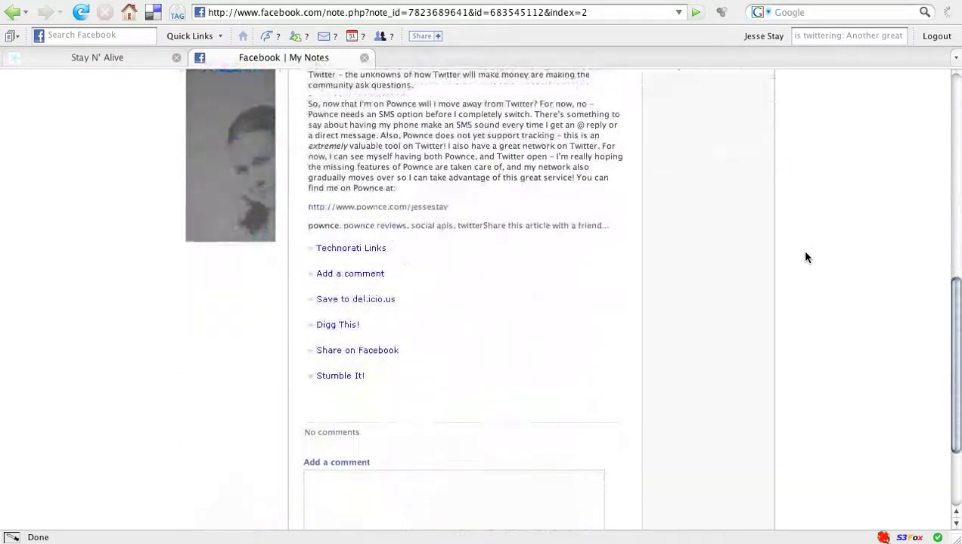
scroll(805, 258, "down", 2)
key("Home")
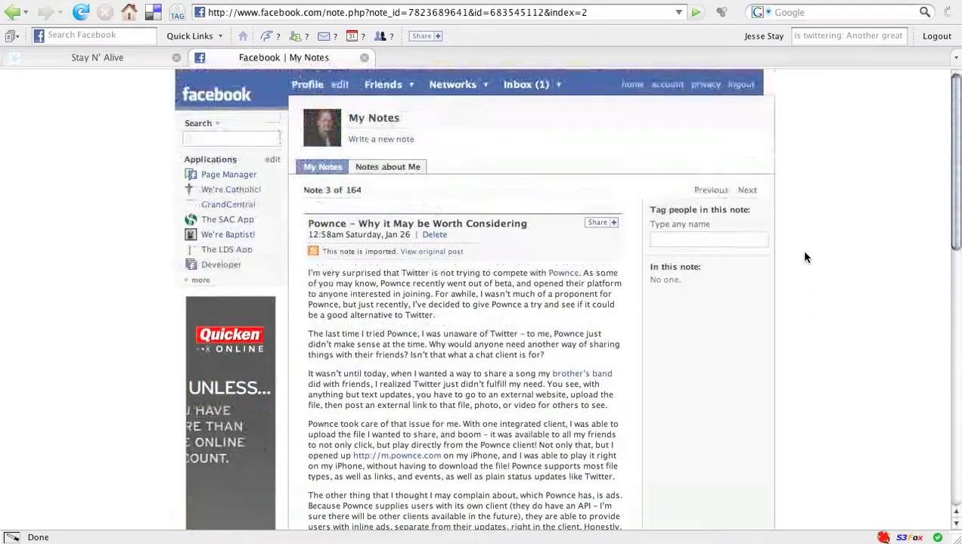
left_click(718, 240)
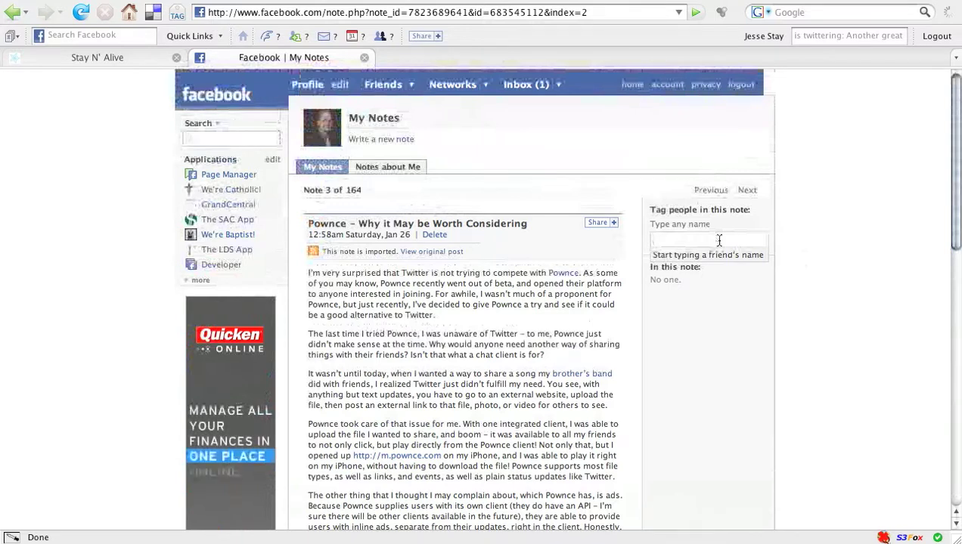
type("Jas")
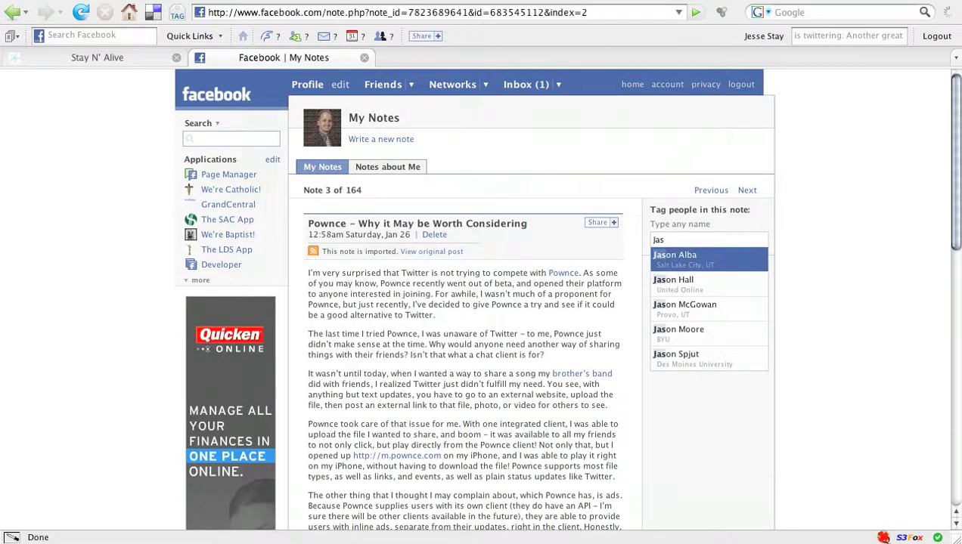
key("Return")
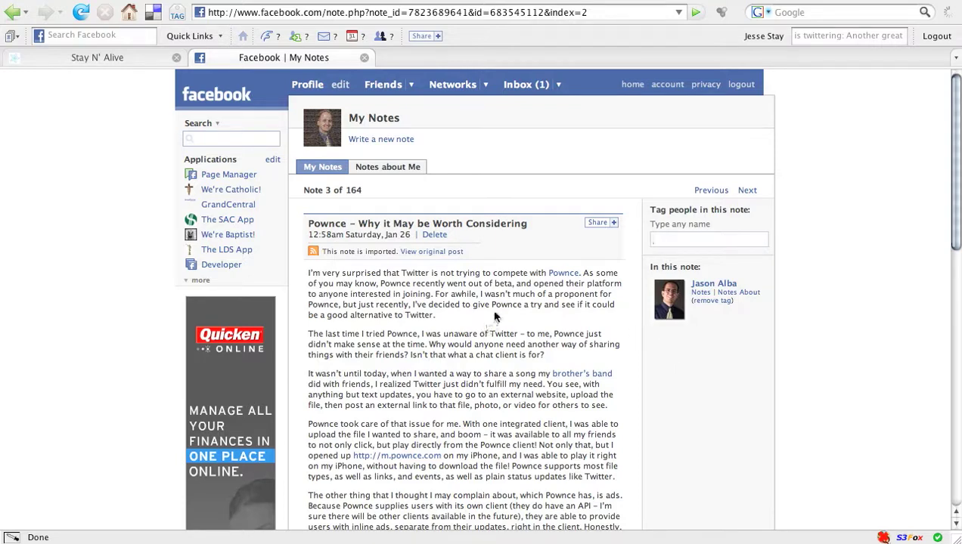
Step: Enter another friend's name and tag the second suggestion, bringing the note to two tagged people
scroll(495, 318, "down", 3)
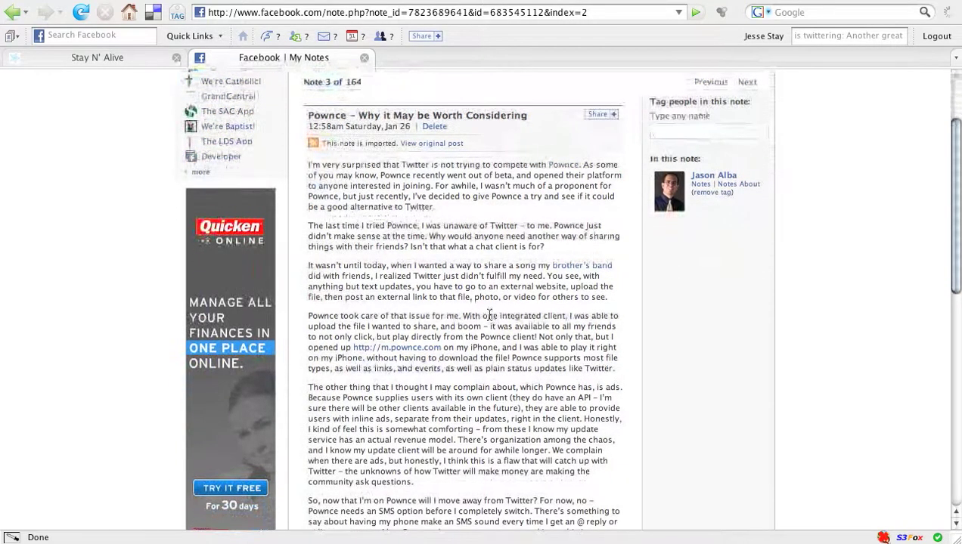
scroll(531, 238, "up", 2)
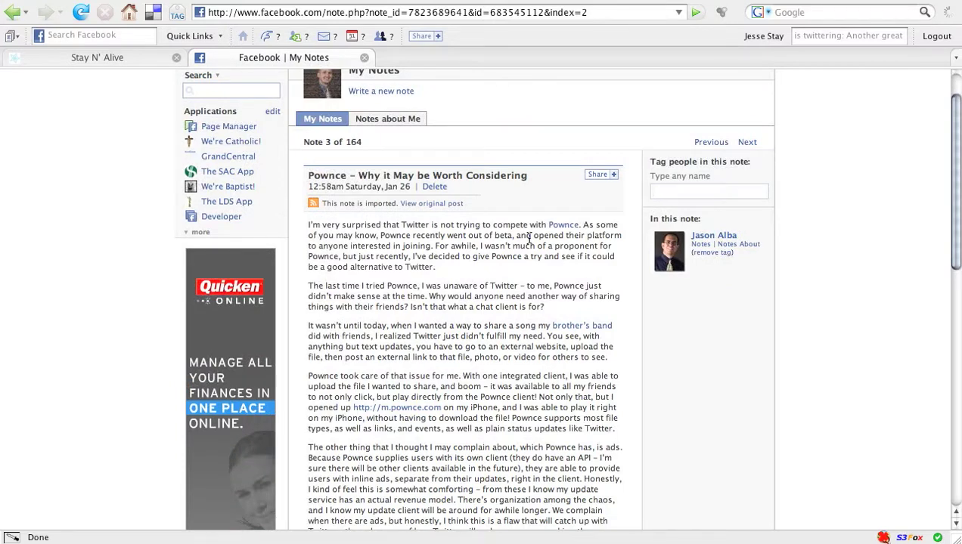
type("Rod")
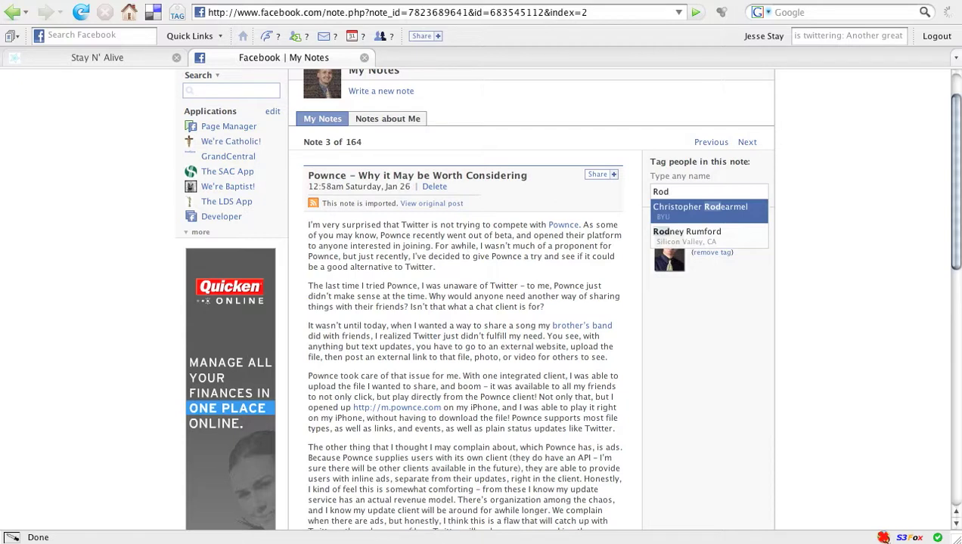
key("Down")
key("Return")
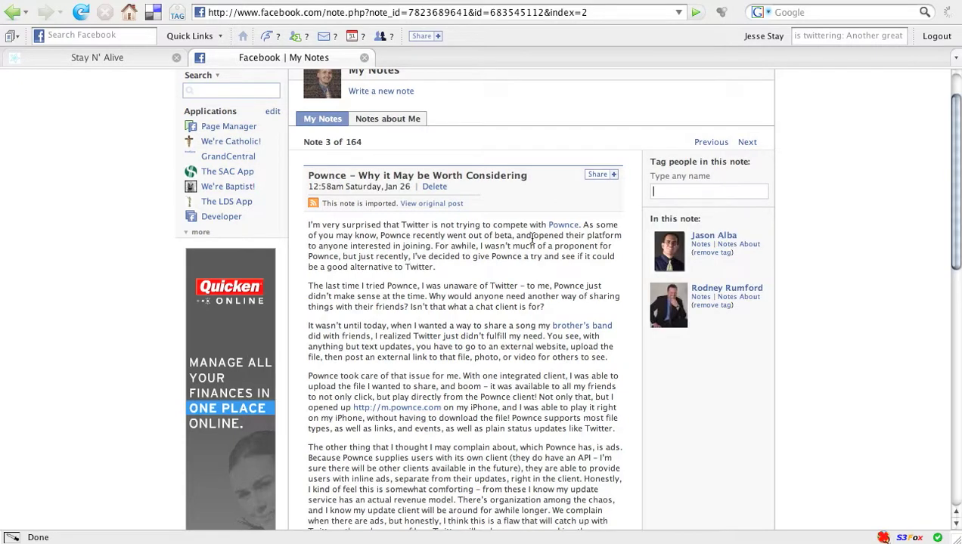